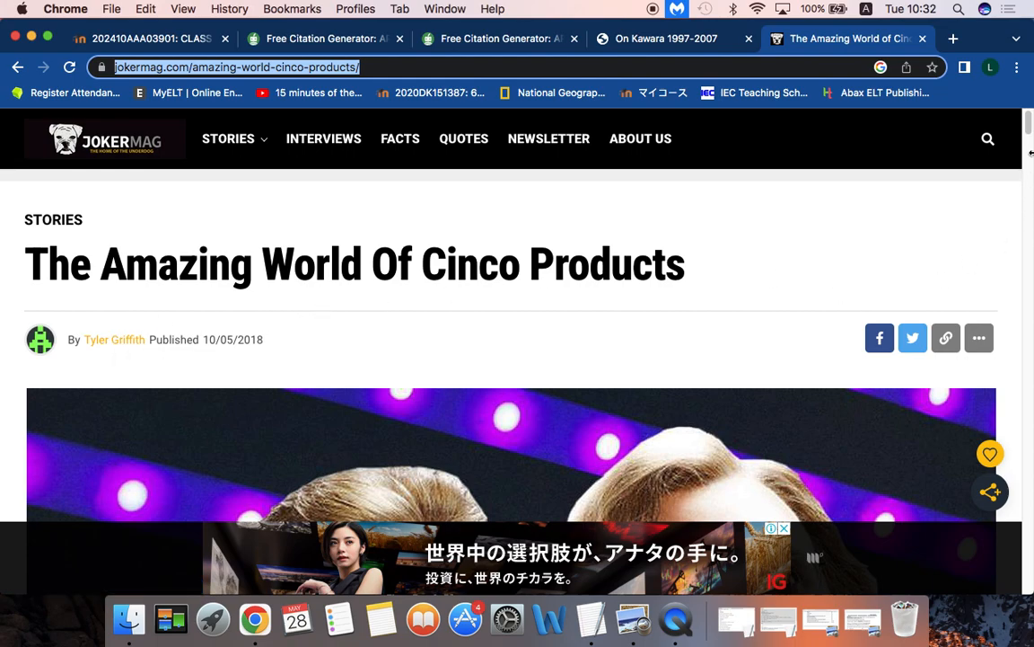
click(1031, 155)
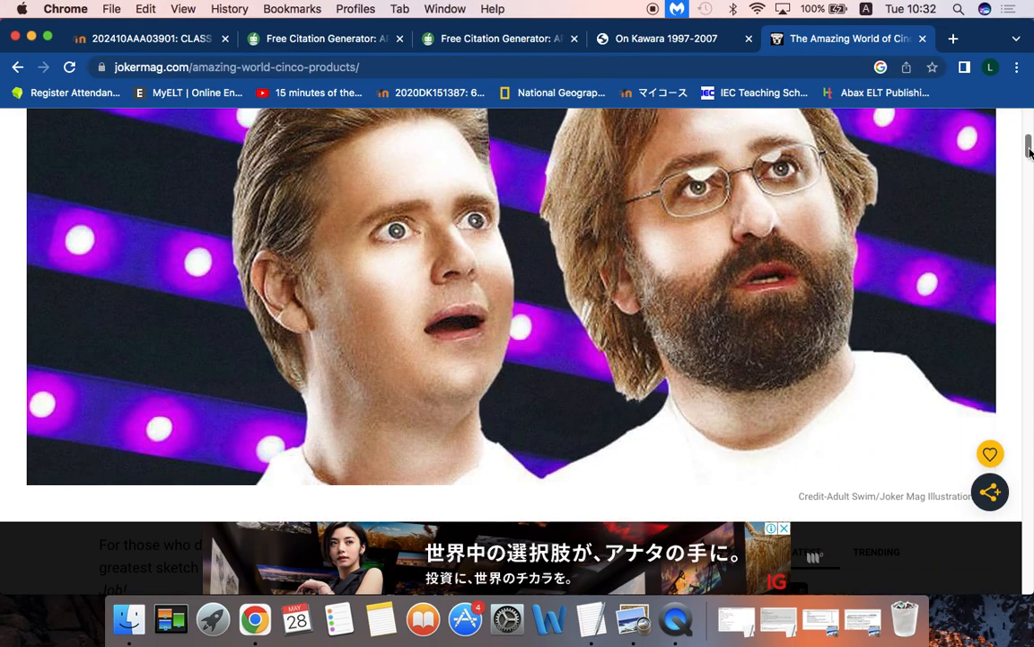
drag(1031, 154, 1031, 115)
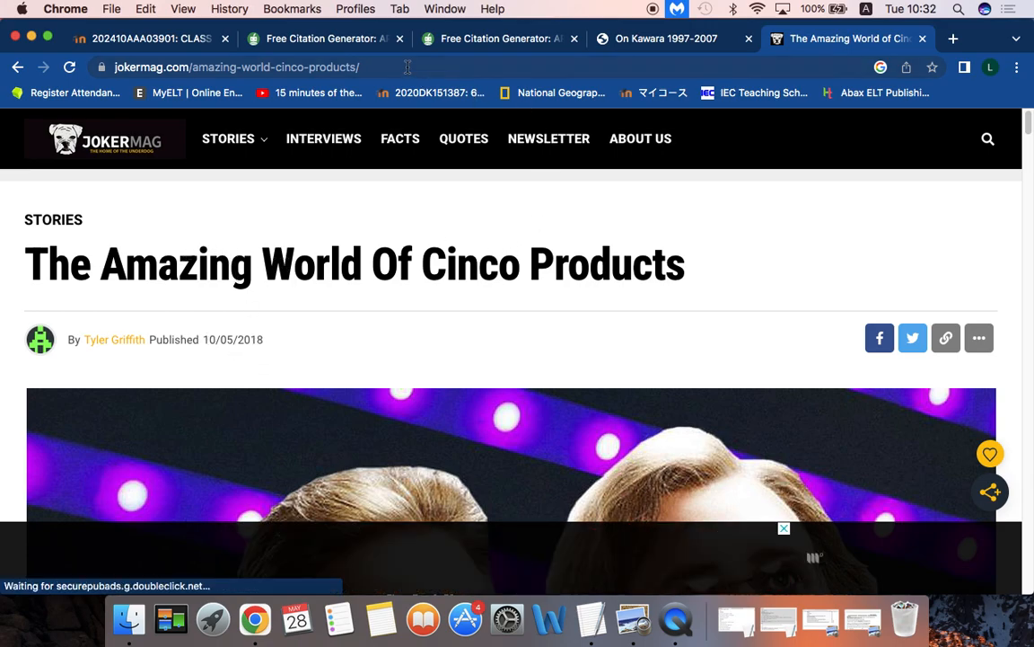
click(406, 67)
key(super+c)
click(266, 39)
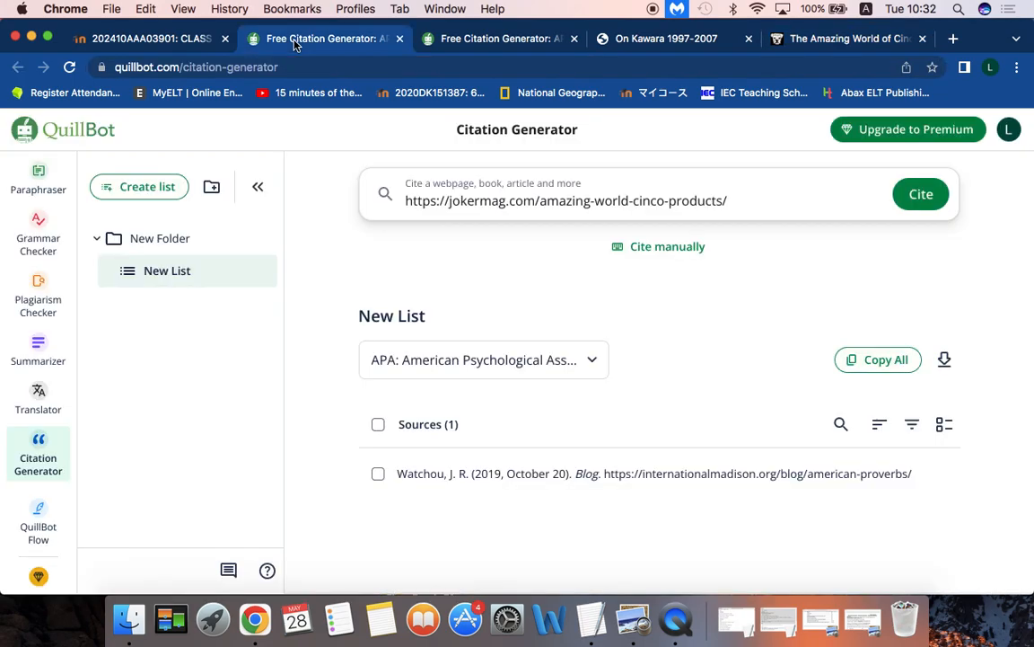
triple_click(460, 200)
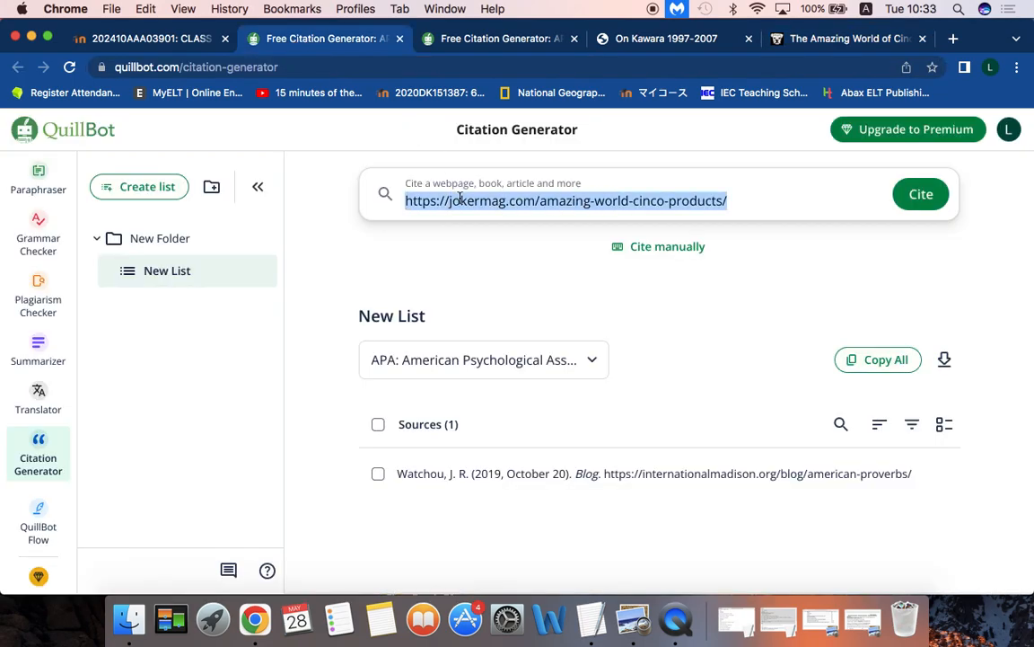
key(super+v)
click(911, 198)
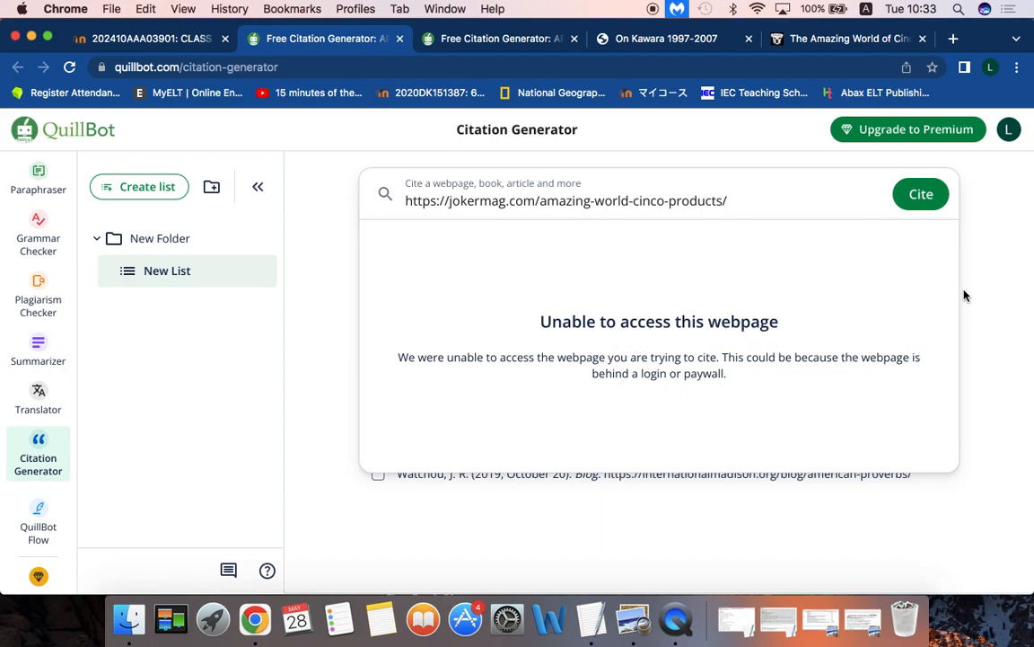
click(975, 285)
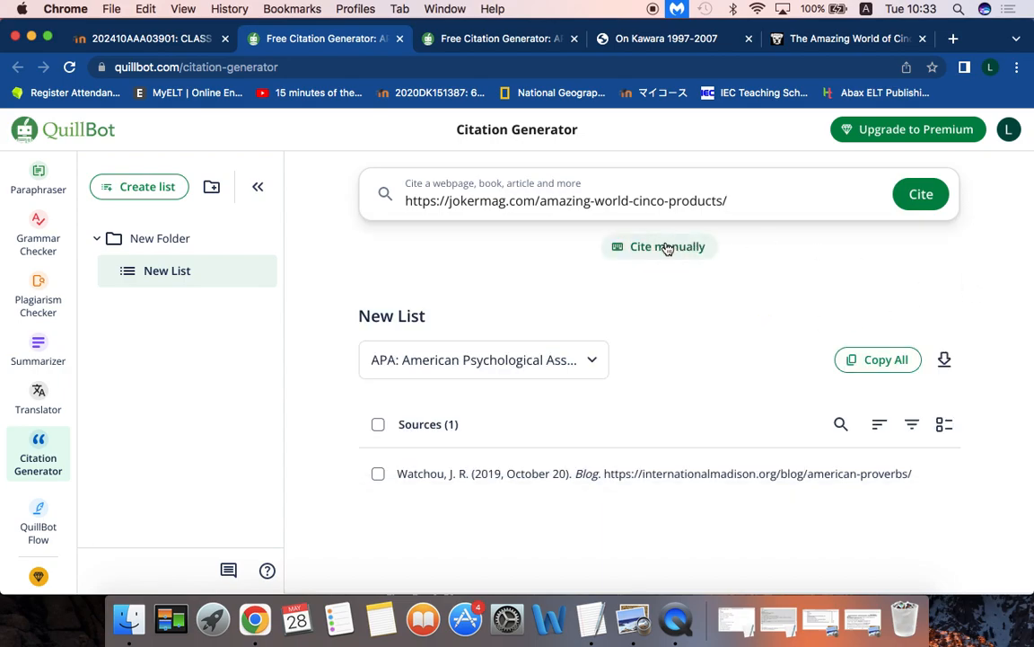
Set the list's citation style to MLA: Modern Language Association 9th edition and start a manual citation for a Webpage source.
click(595, 362)
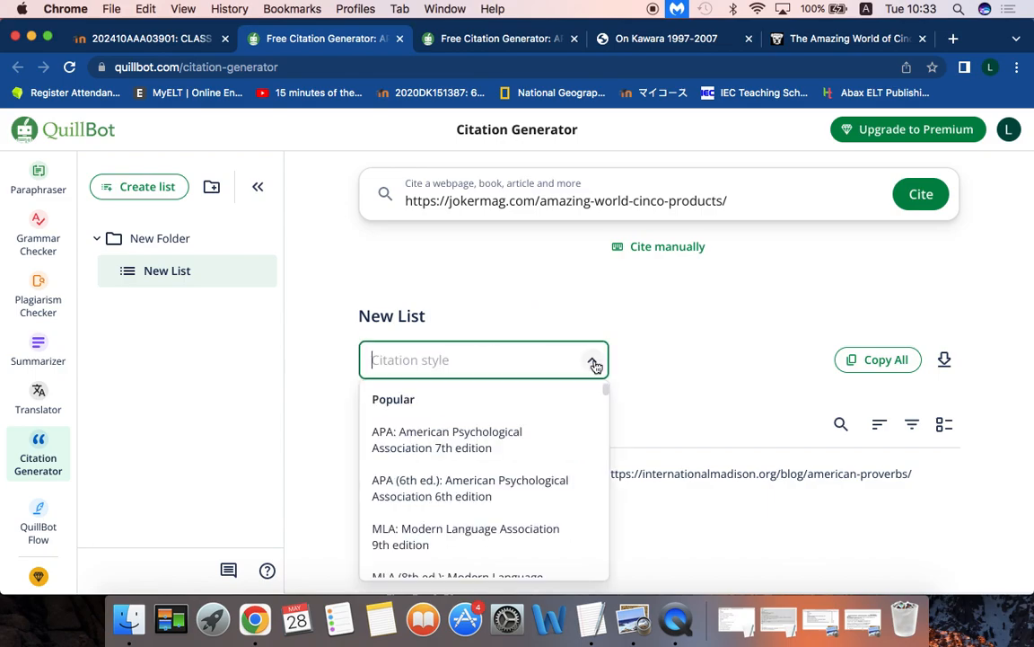
click(526, 537)
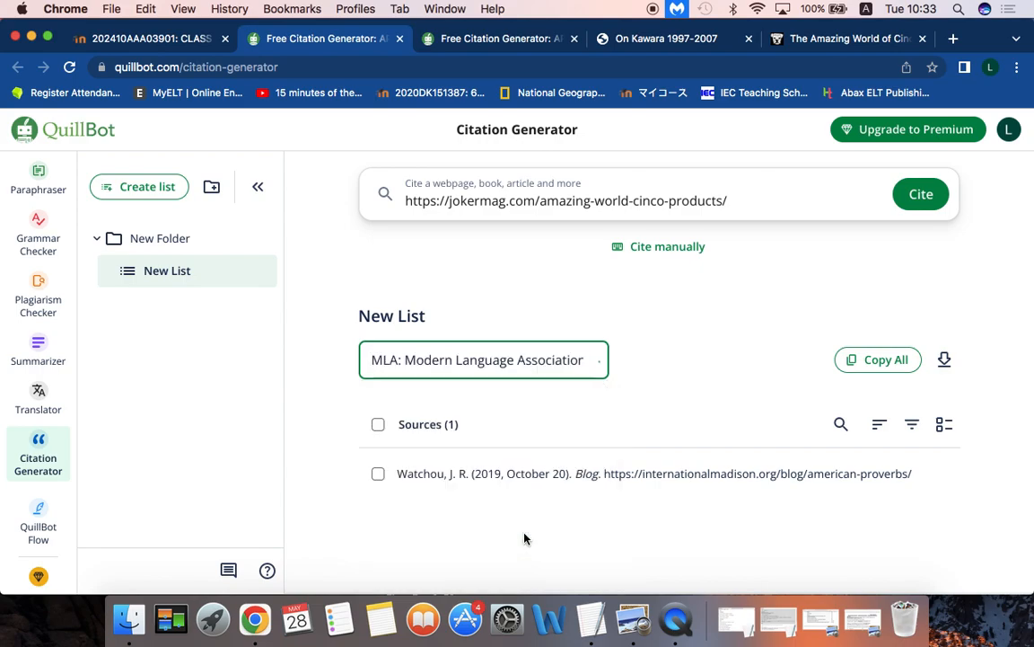
click(665, 250)
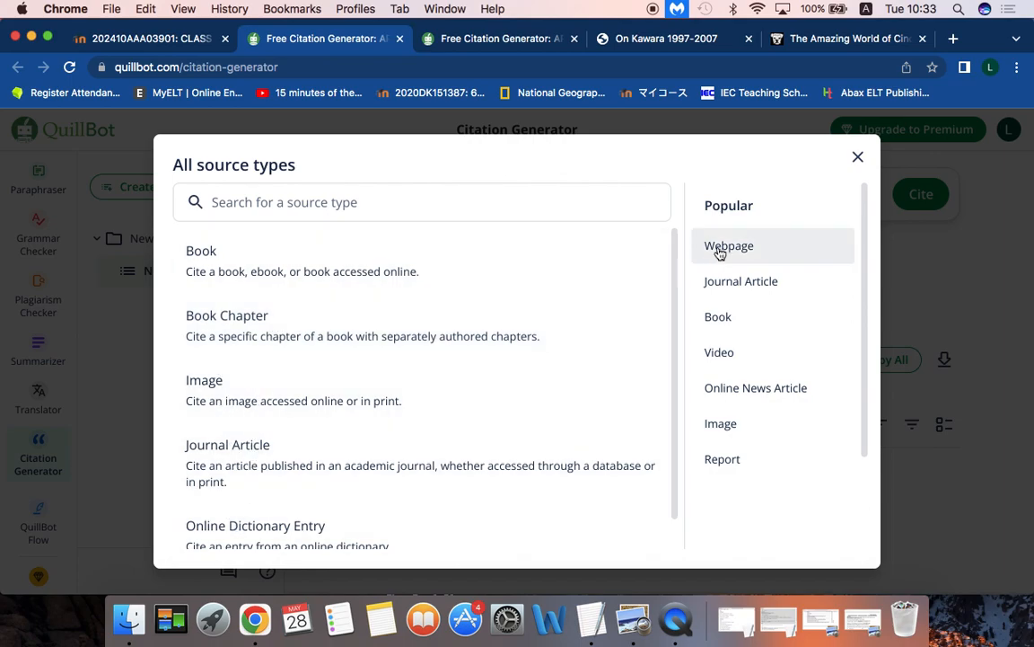
click(772, 257)
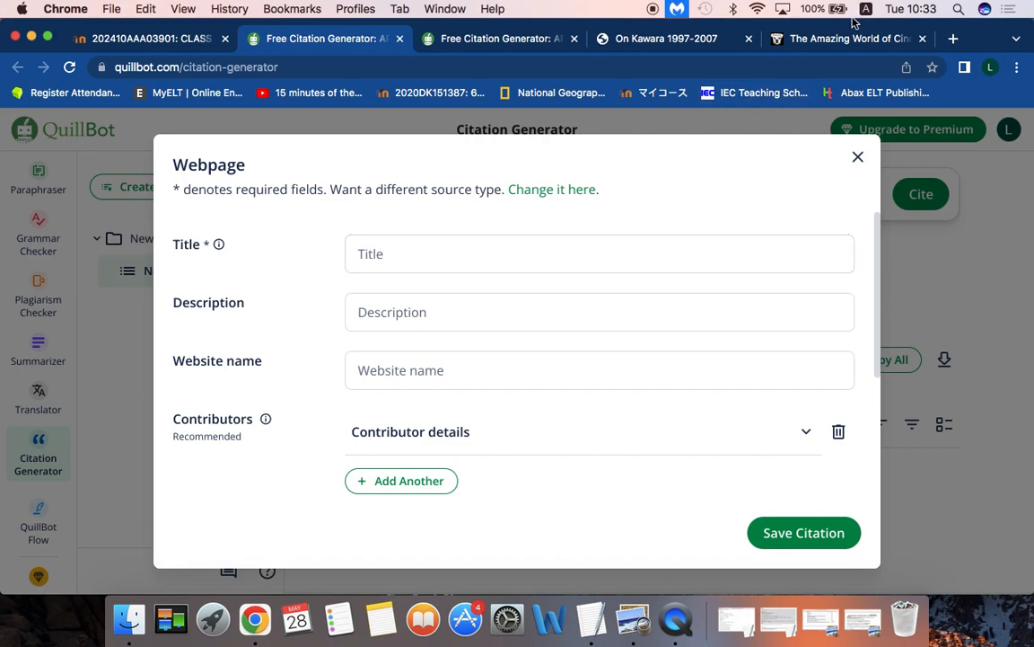
Copy the article headline "The Amazing World Of Cinco Products" into the citation's title and set the description to "Blog".
click(765, 40)
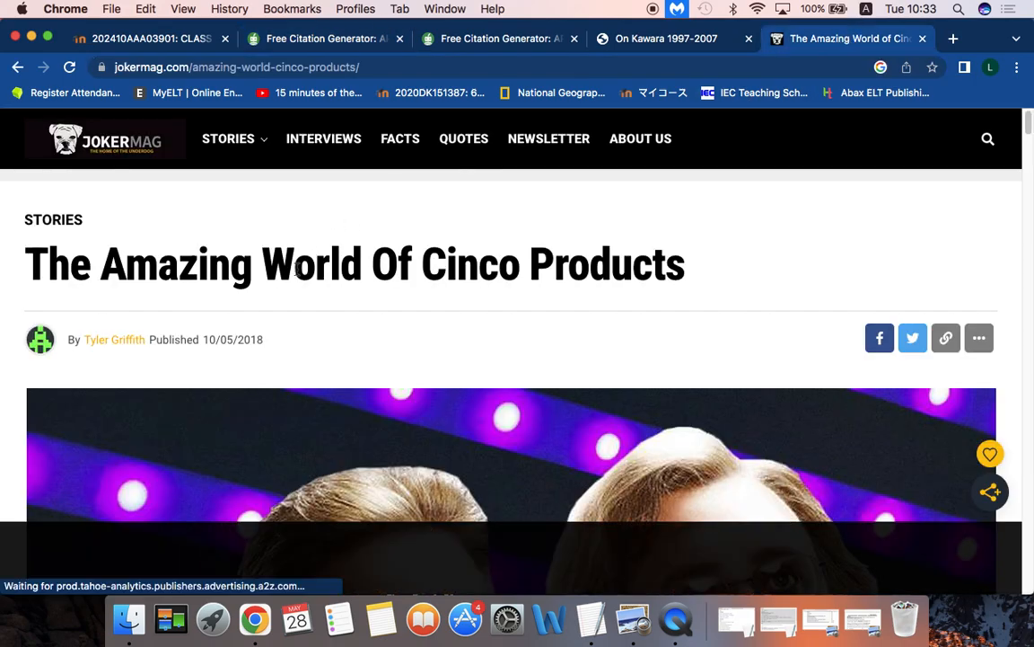
triple_click(297, 269)
key(super+c)
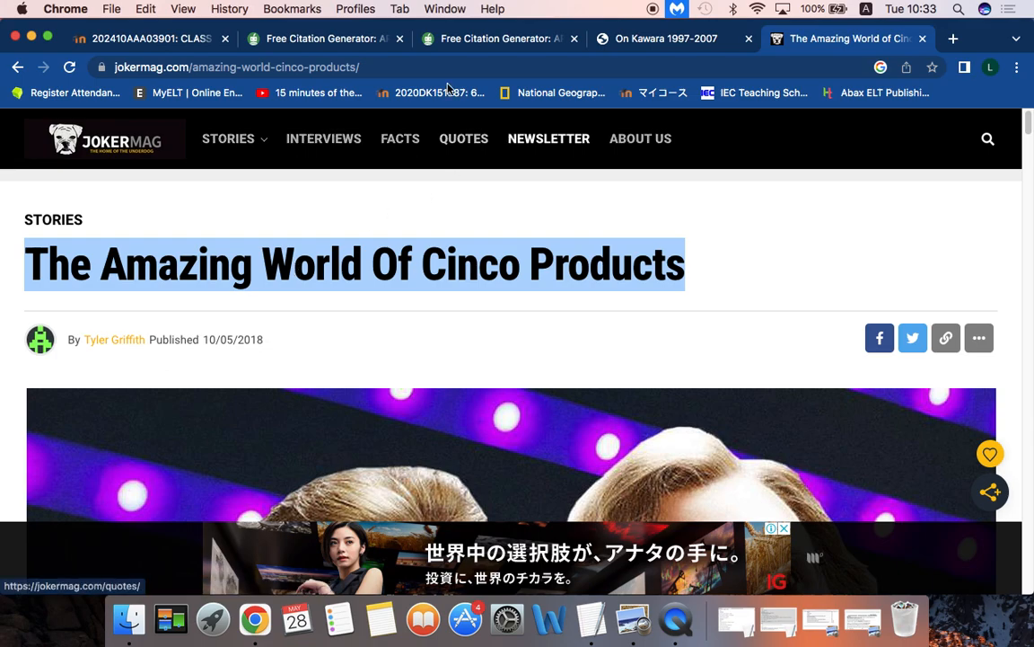
click(328, 39)
click(418, 254)
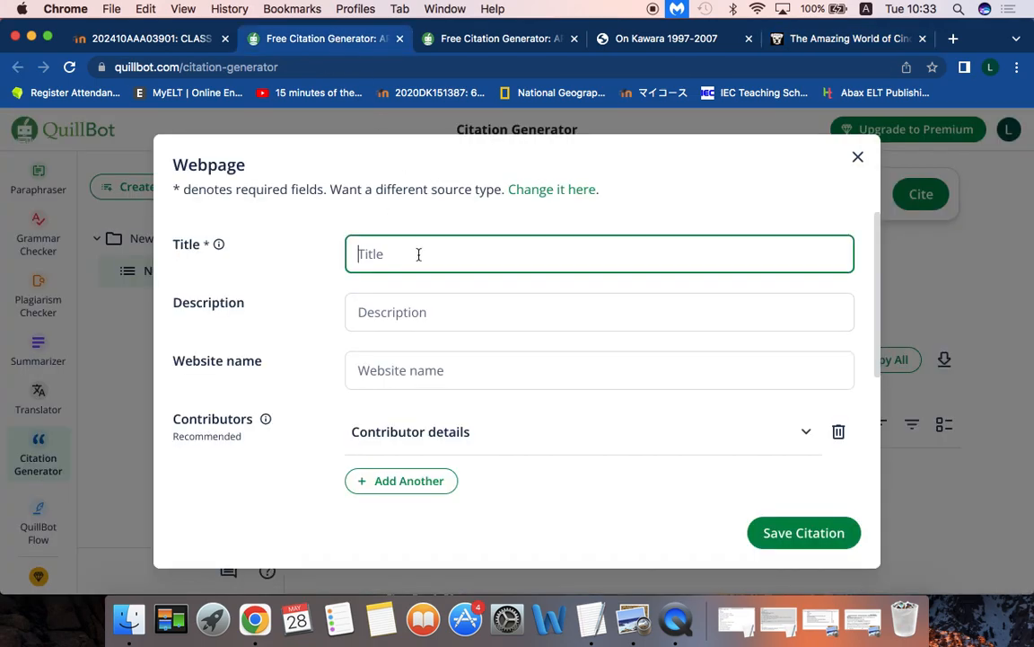
key(super+v)
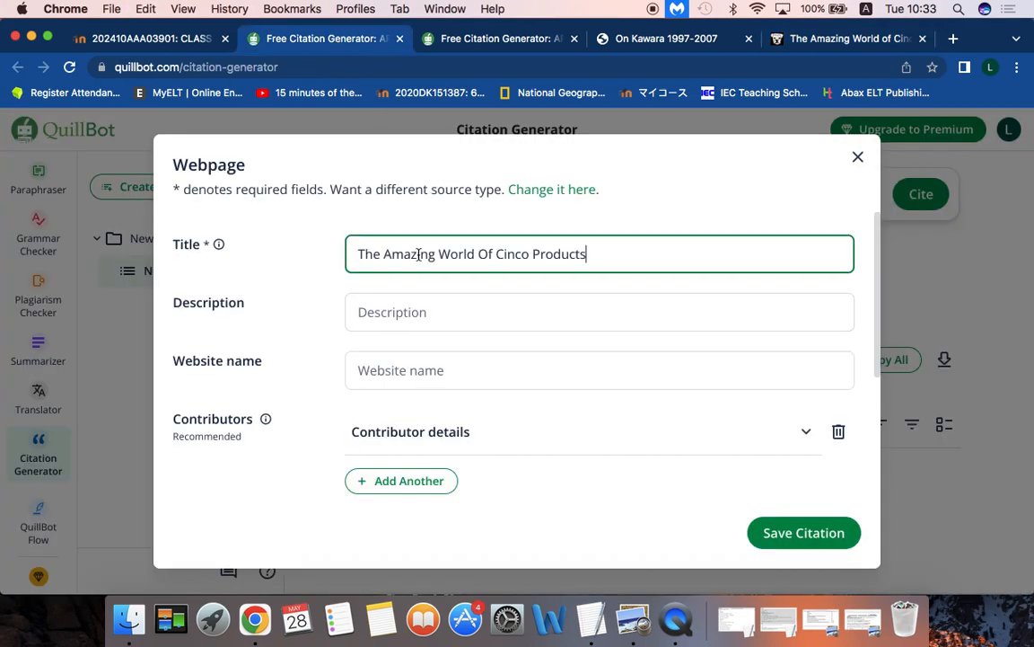
click(388, 317)
text(Blog)
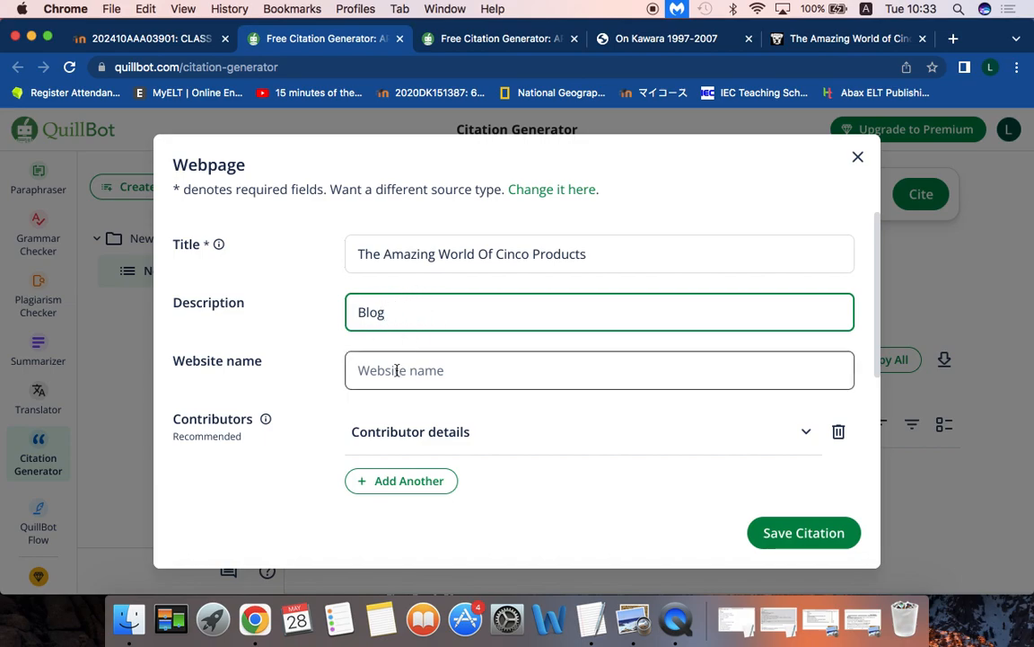
click(790, 39)
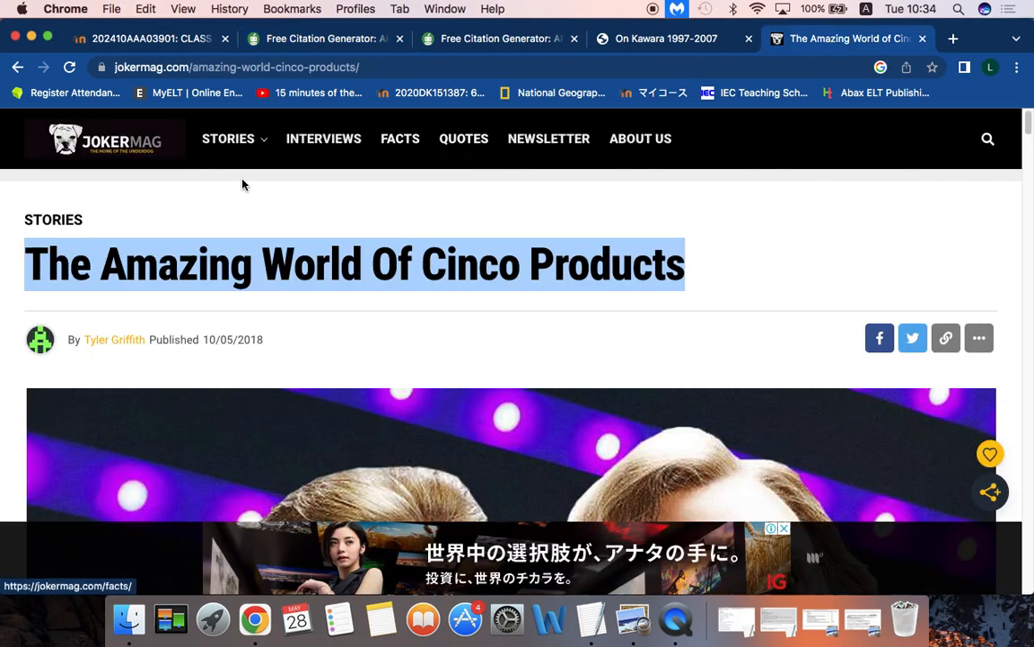
drag(190, 66, 104, 66)
key(super+c)
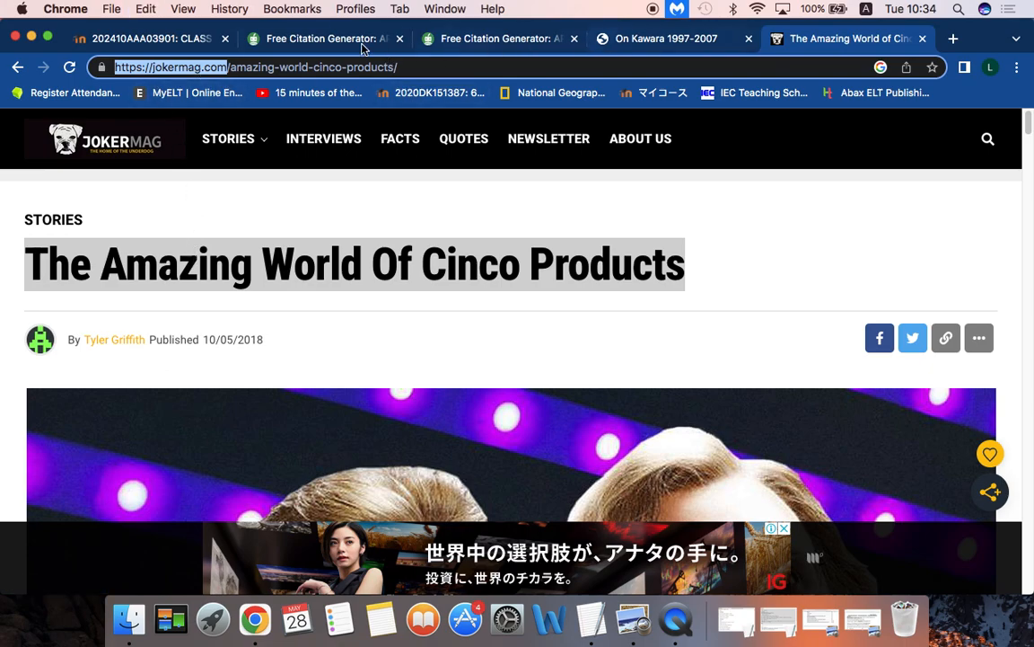
click(314, 39)
click(440, 372)
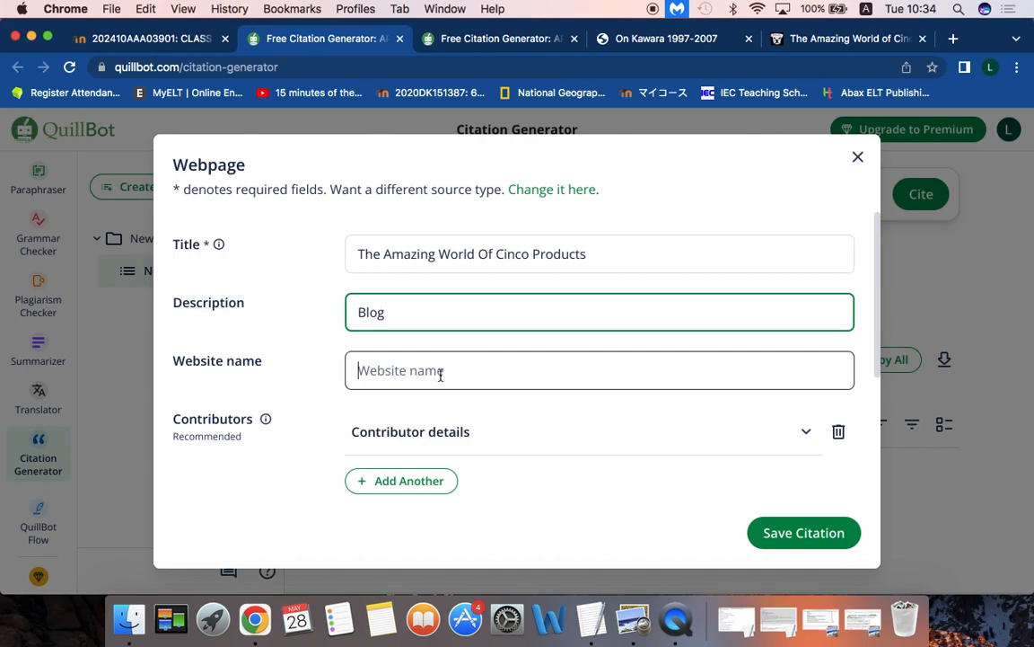
key(super+v)
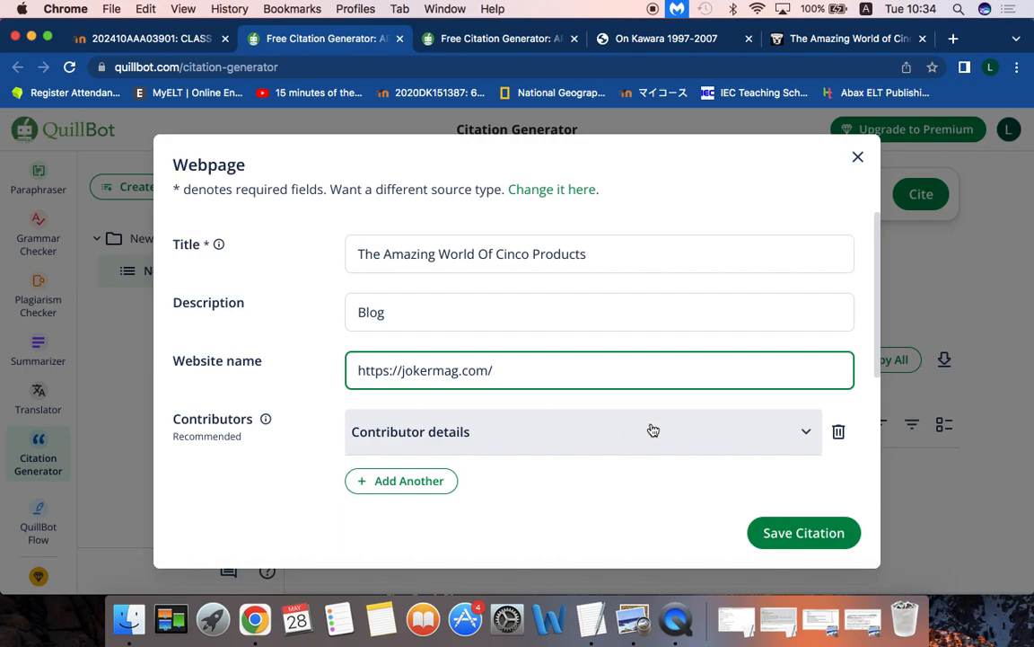
Look up the article's author and enter the author's first and last name in the citation's contributor details.
drag(875, 332, 873, 406)
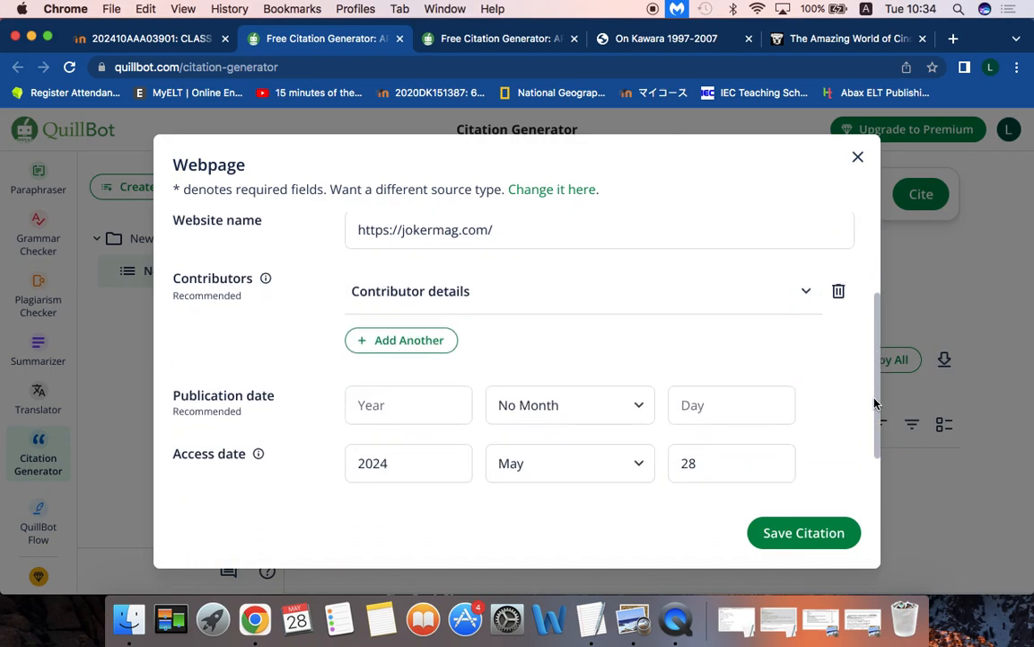
click(808, 284)
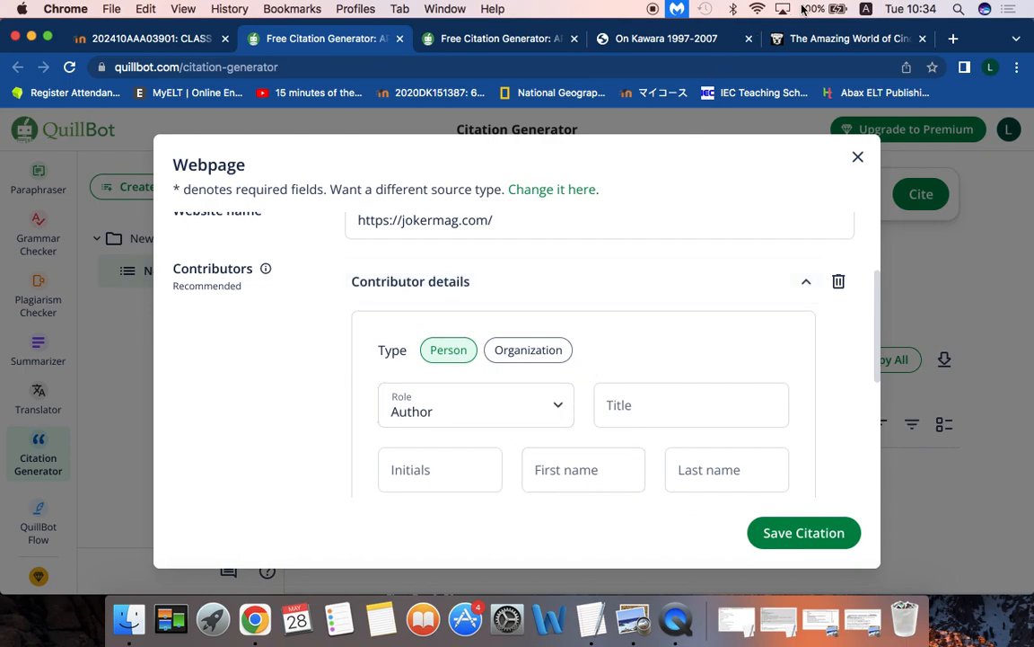
click(831, 38)
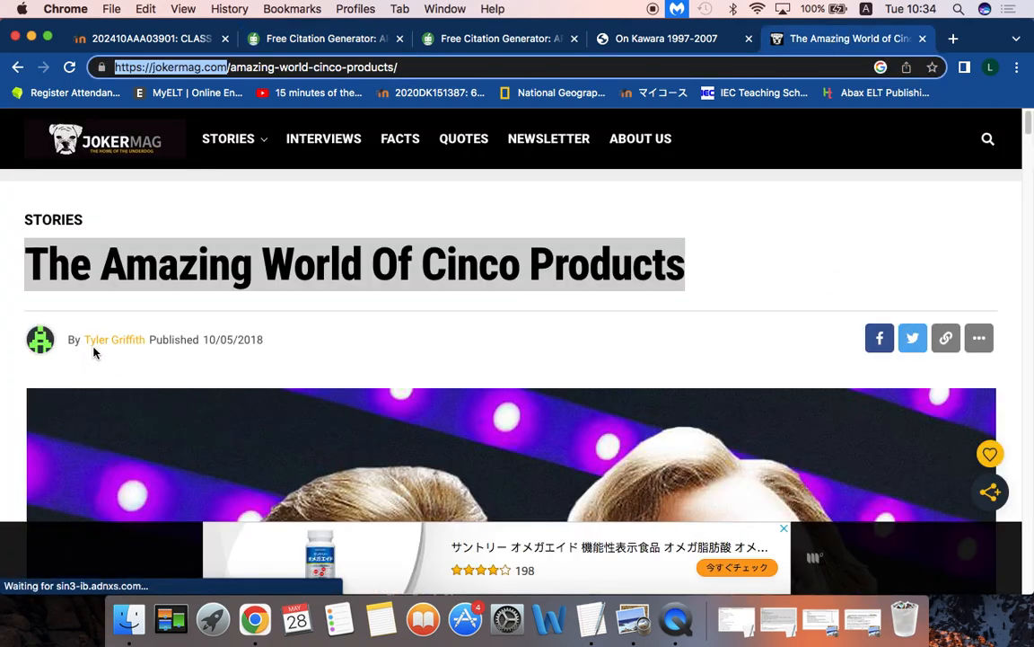
click(335, 38)
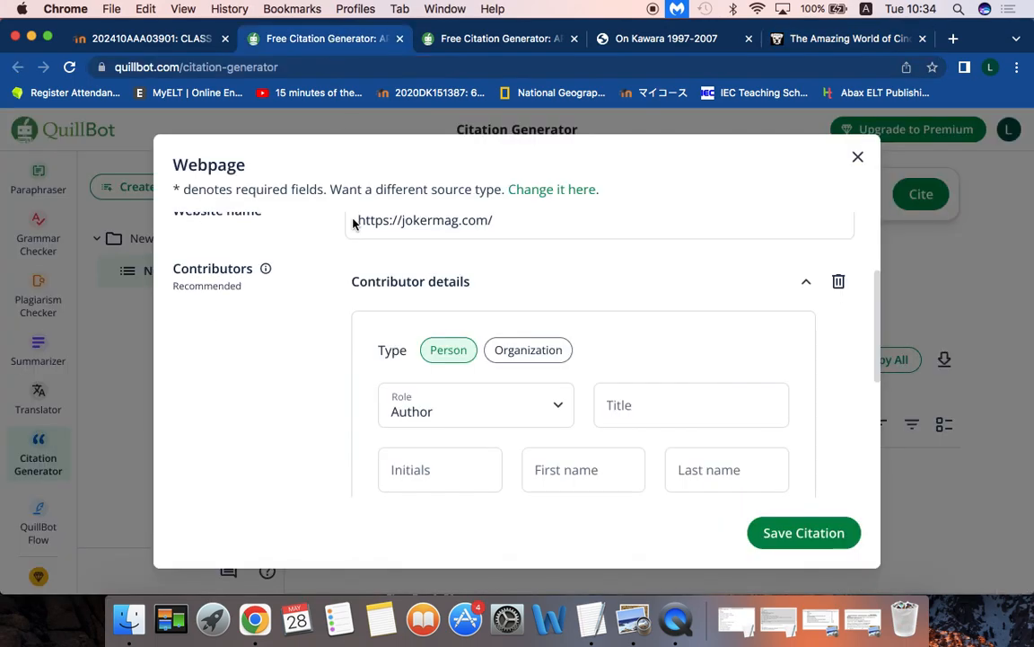
click(550, 472)
text(Tyler)
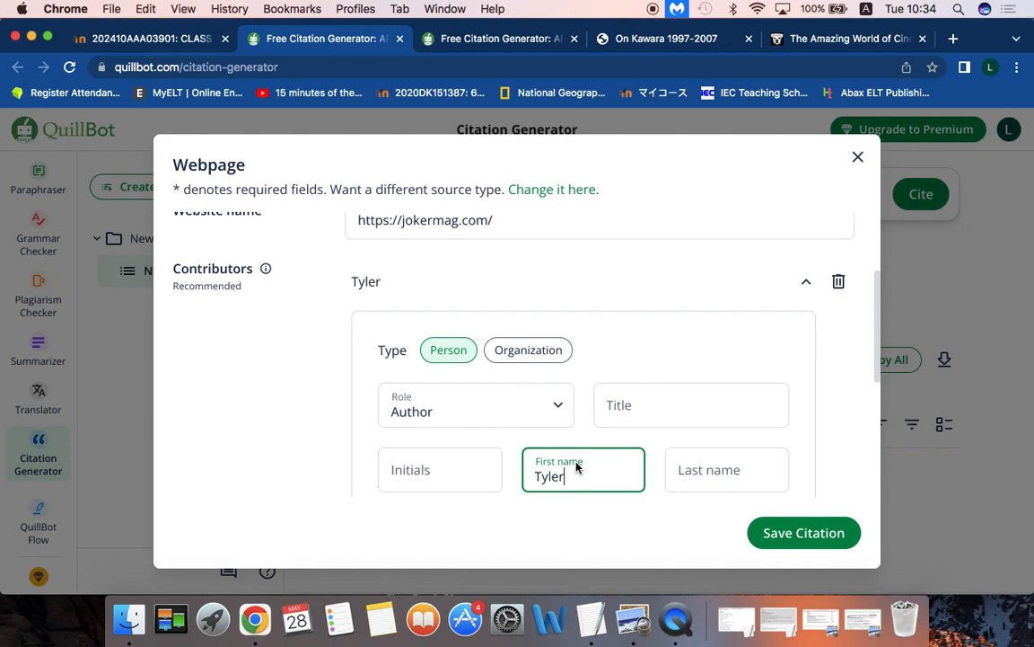
click(714, 477)
text(Griffith)
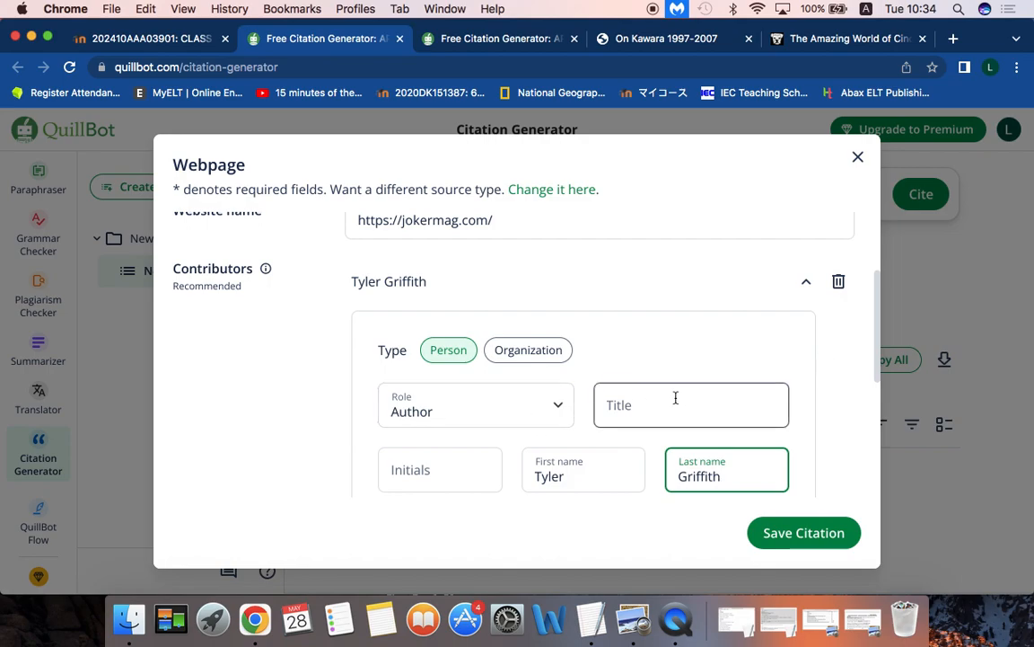
Check the article's publication date and set the citation's publication date to 2018, October, 5.
drag(877, 347, 869, 386)
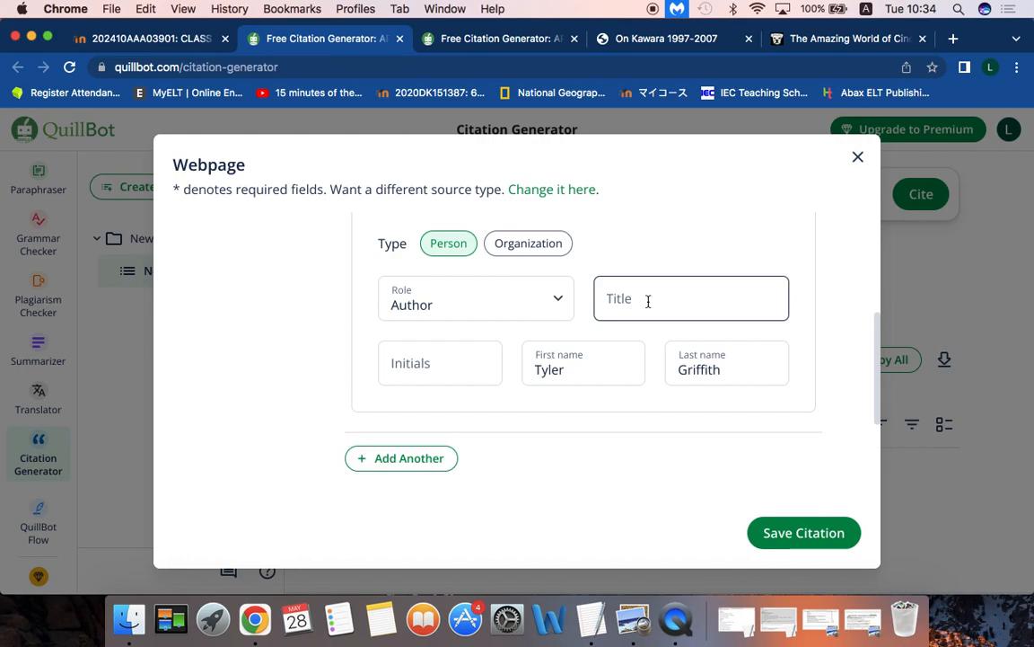
drag(878, 346, 875, 428)
click(434, 351)
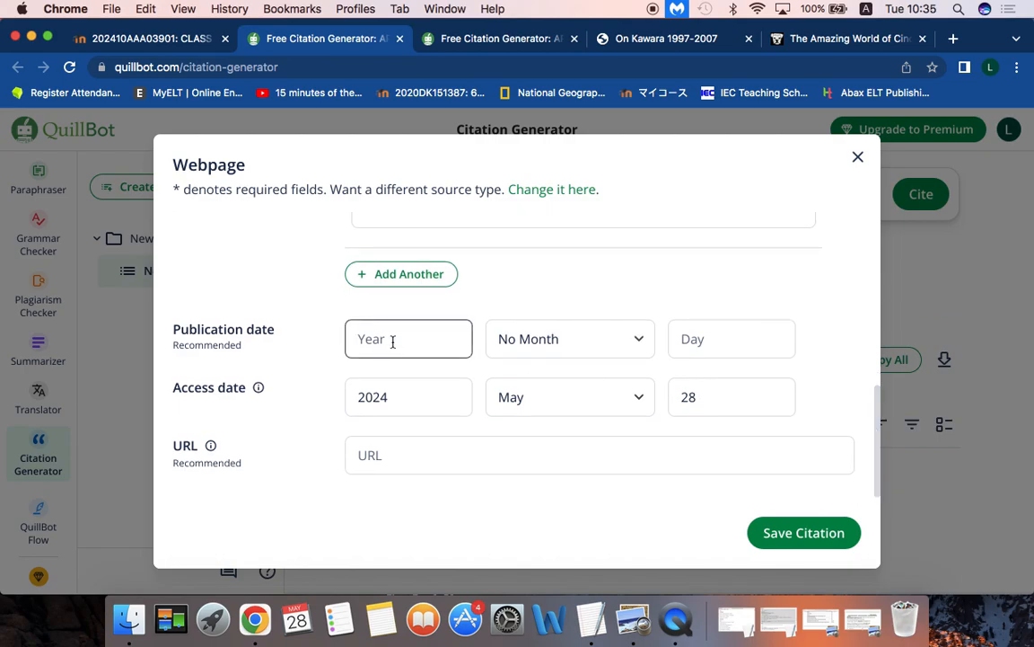
click(802, 39)
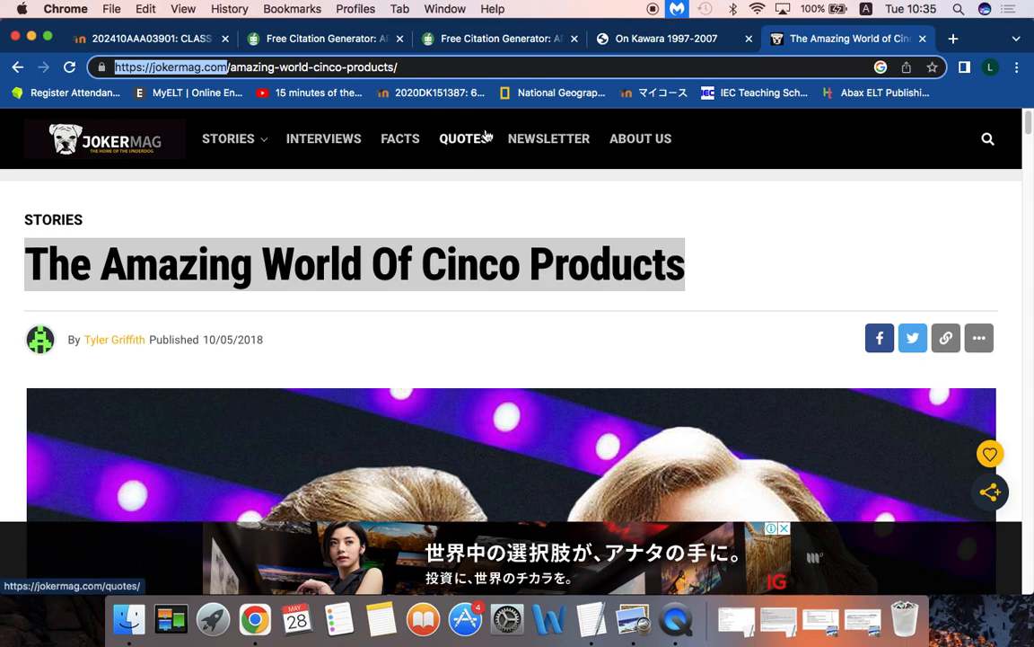
click(325, 40)
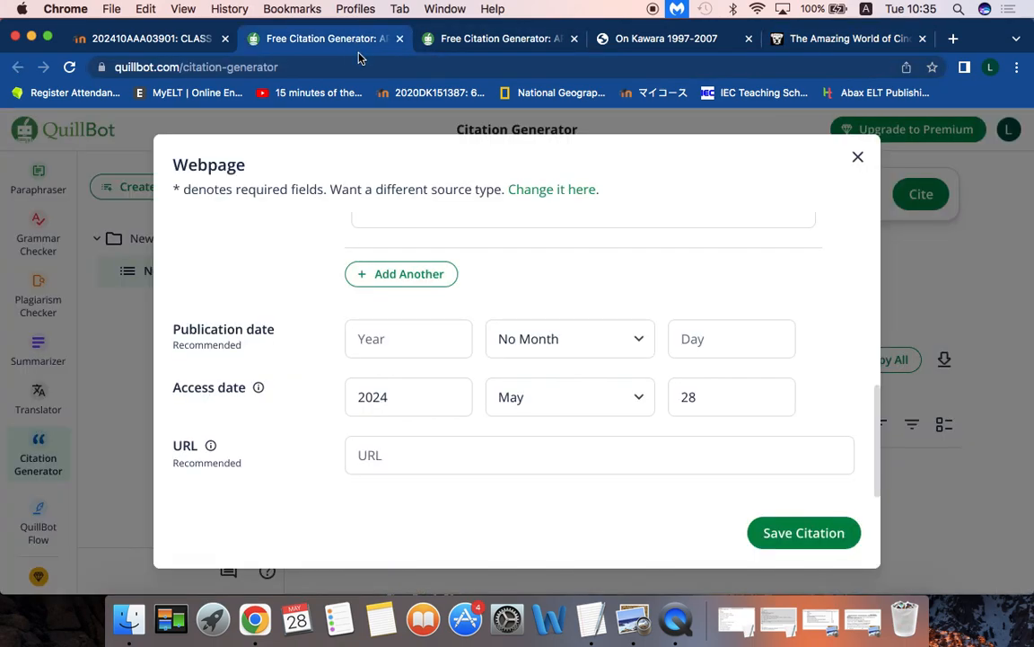
click(413, 342)
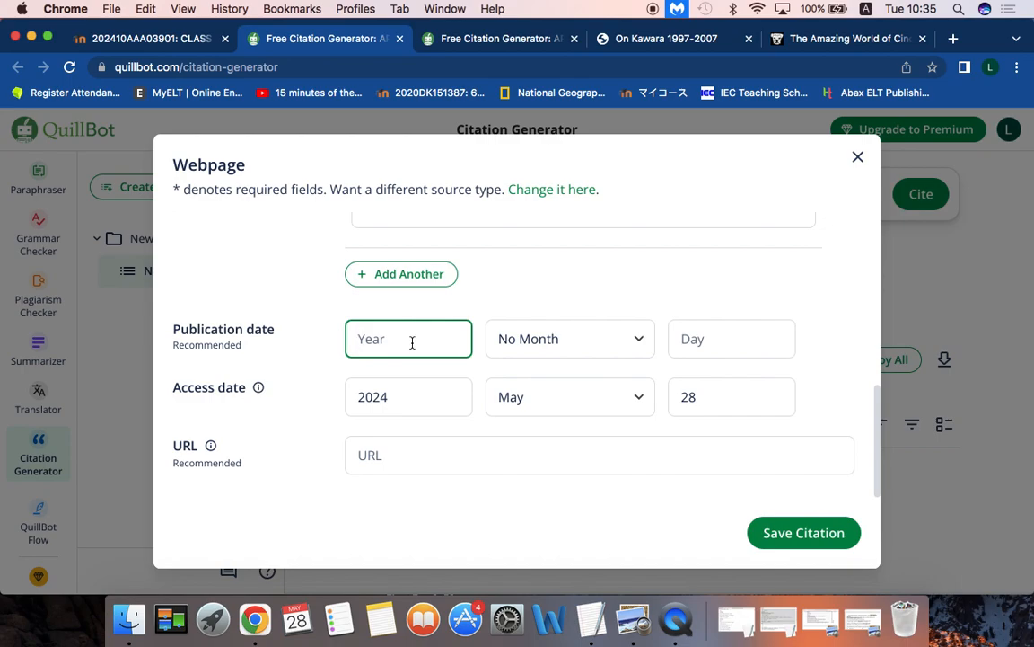
text(2018)
click(636, 340)
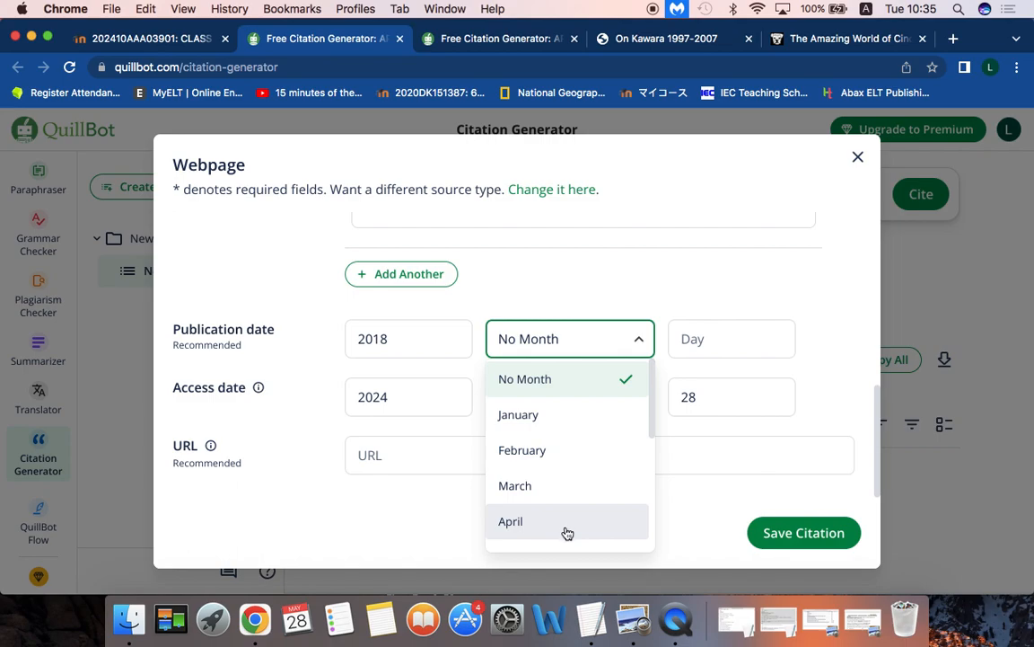
drag(648, 418, 644, 517)
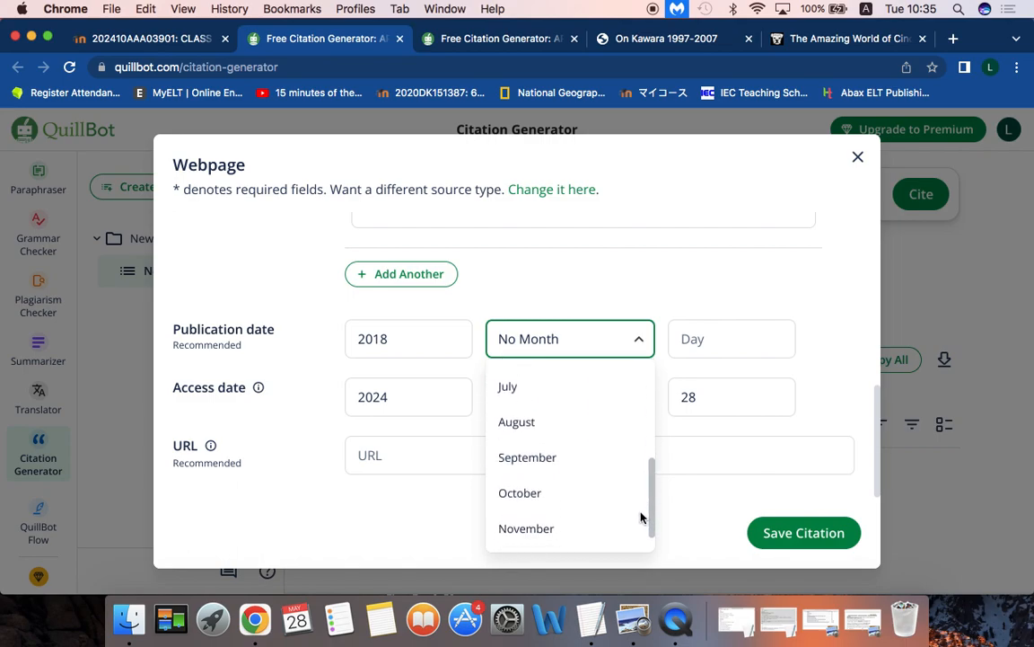
click(552, 493)
click(772, 343)
text(5)
click(847, 304)
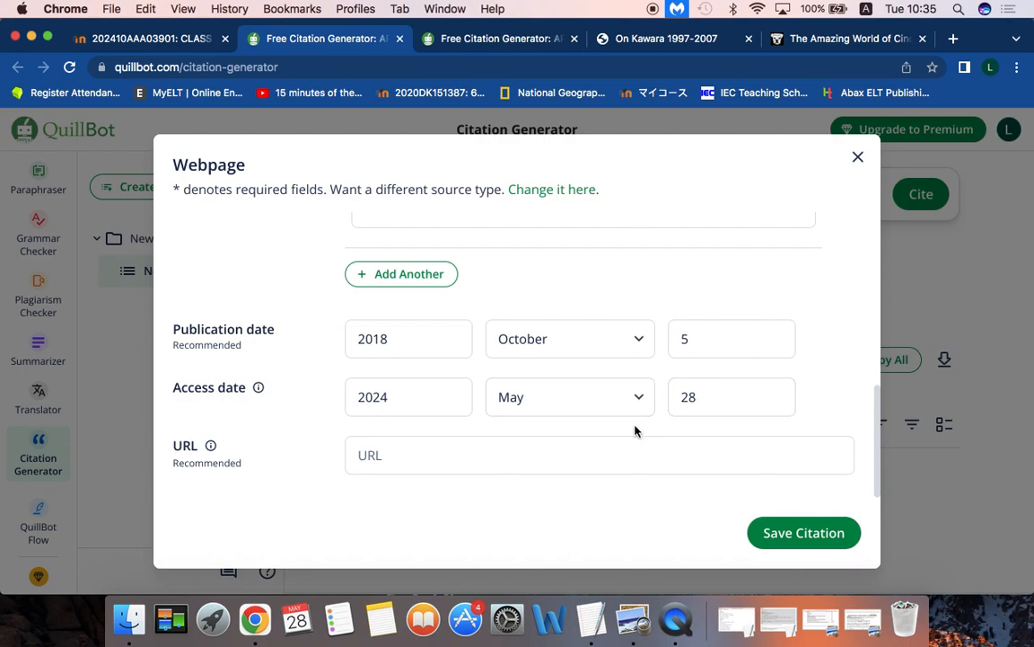
click(824, 39)
click(489, 68)
key(super+c)
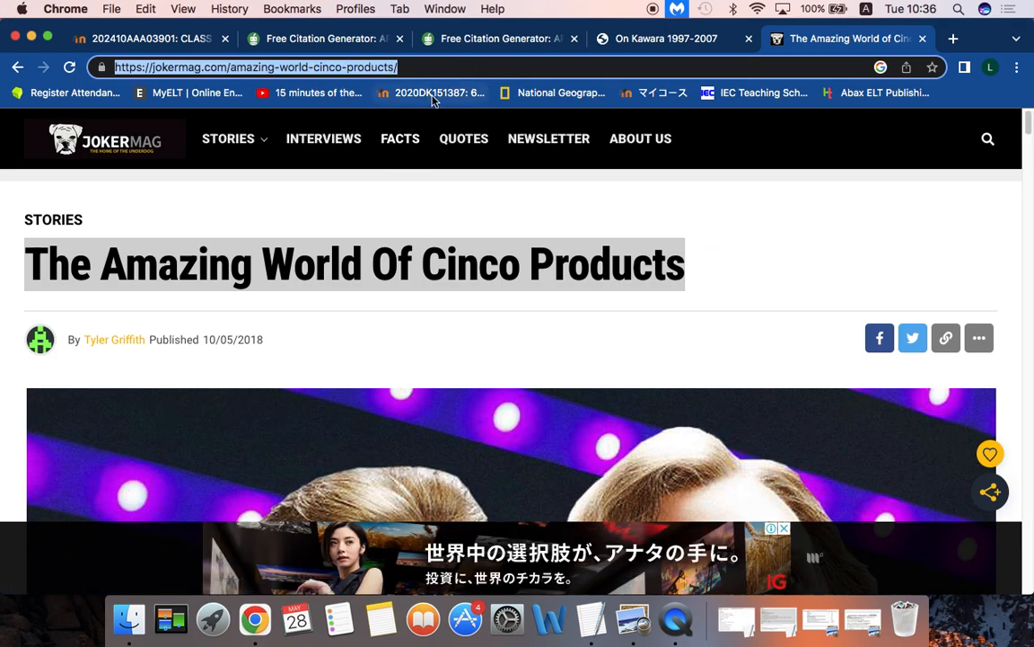
click(318, 40)
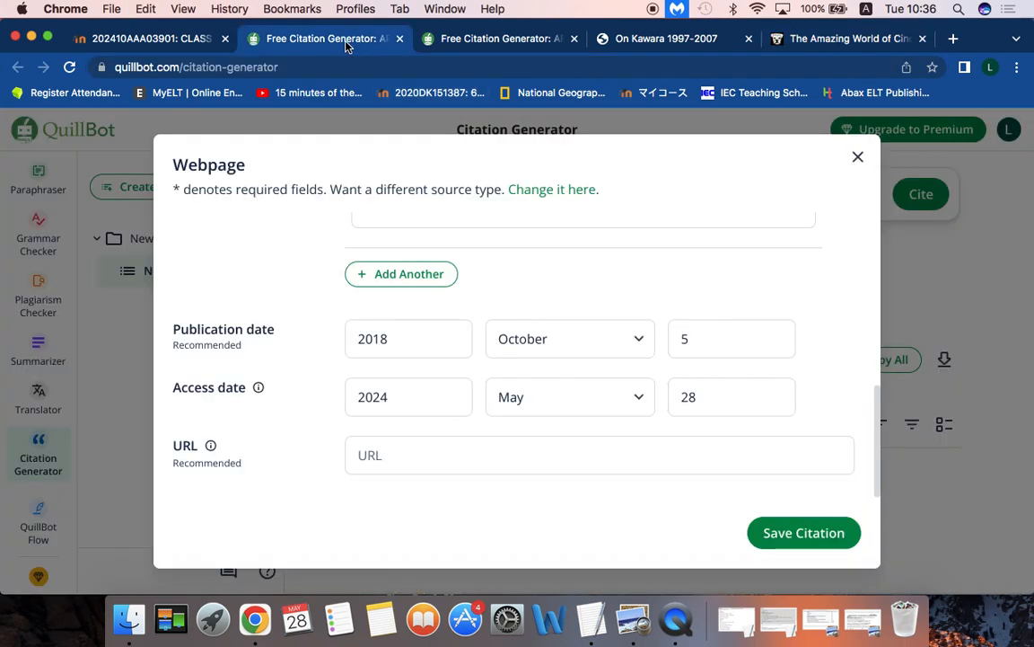
click(399, 454)
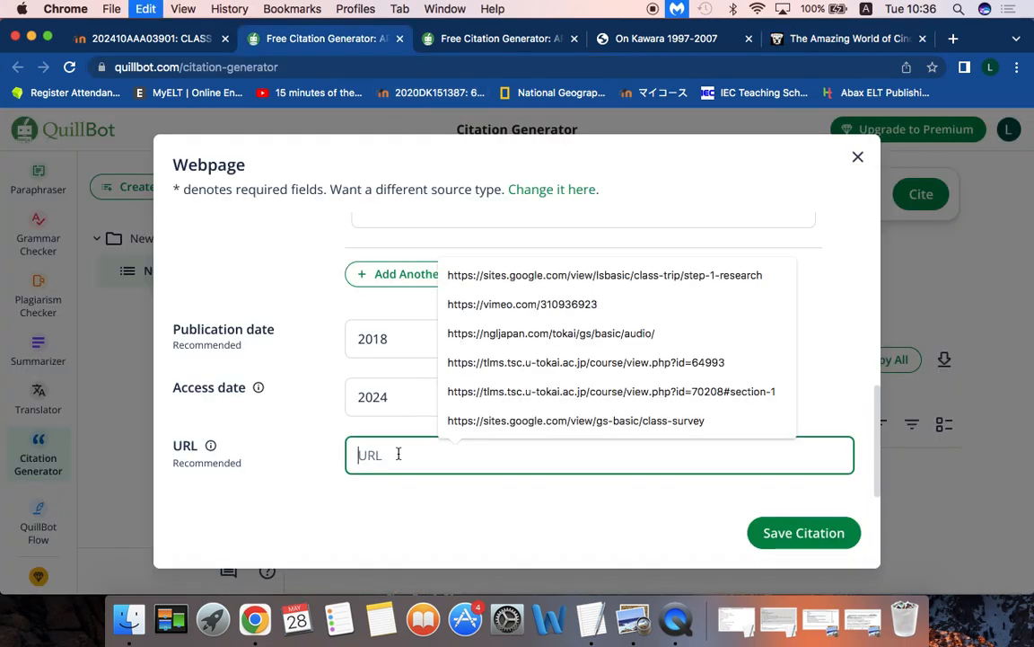
key(super+v)
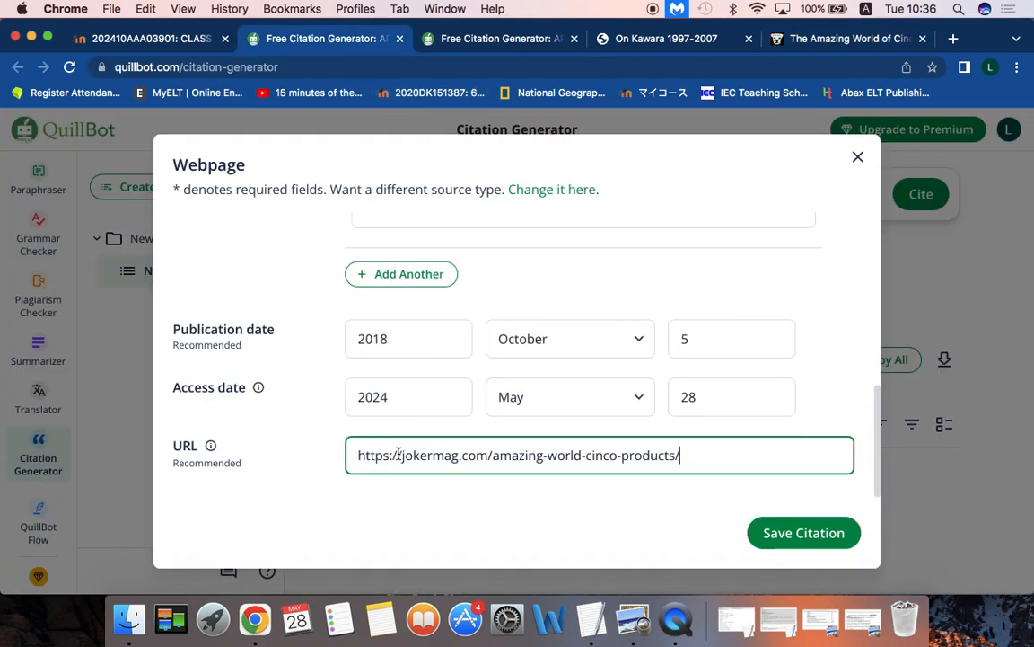
drag(877, 480, 876, 516)
click(795, 532)
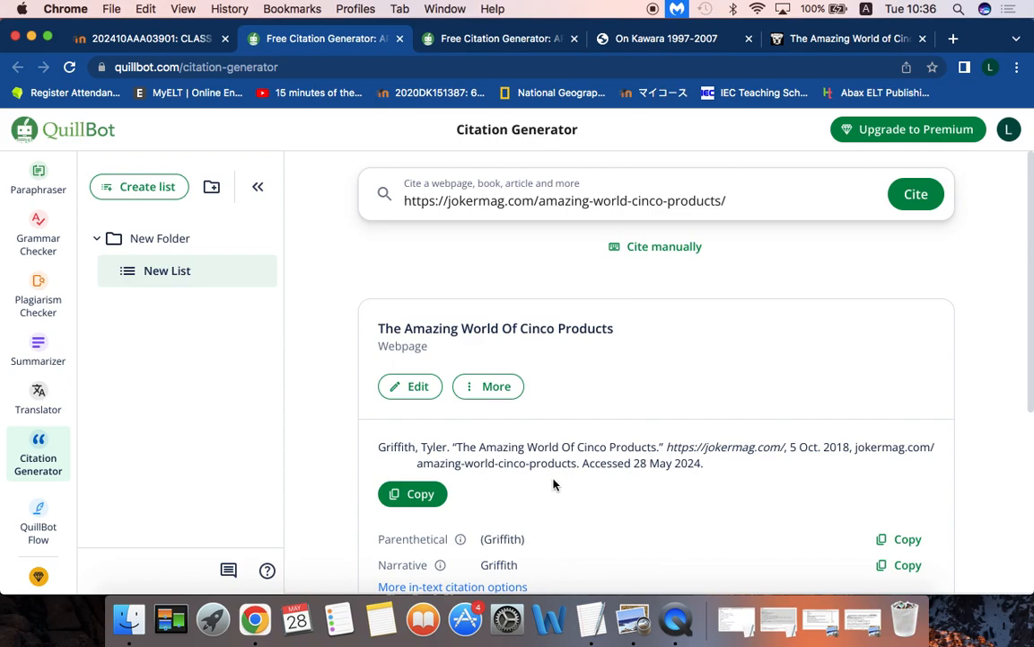
Switch to Word and enter the heading "References" in the blank document, followed by a new line.
click(542, 617)
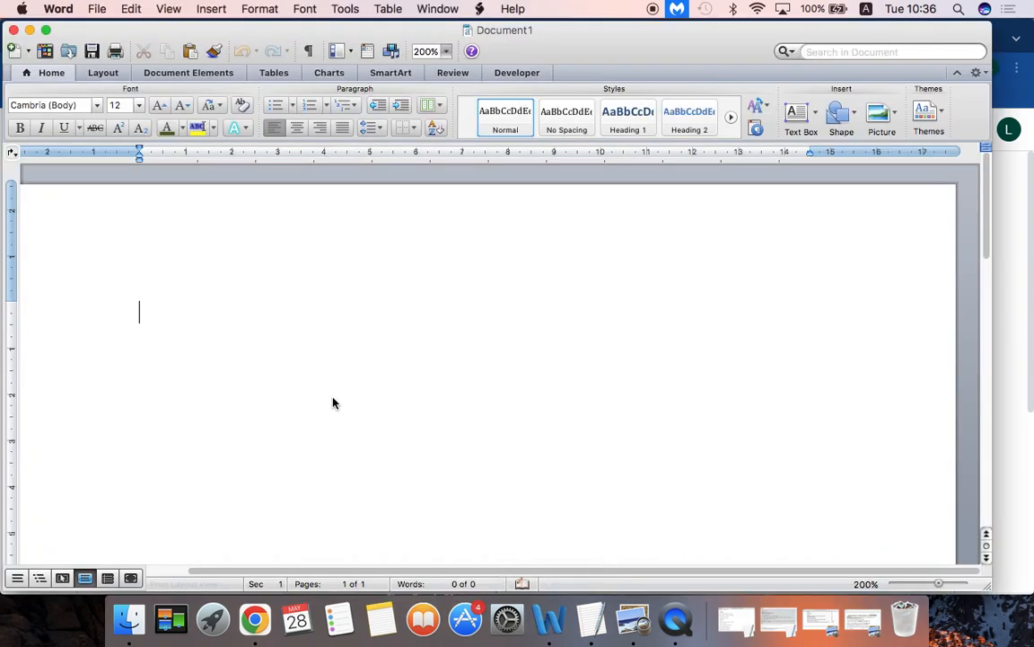
text(Referenc)
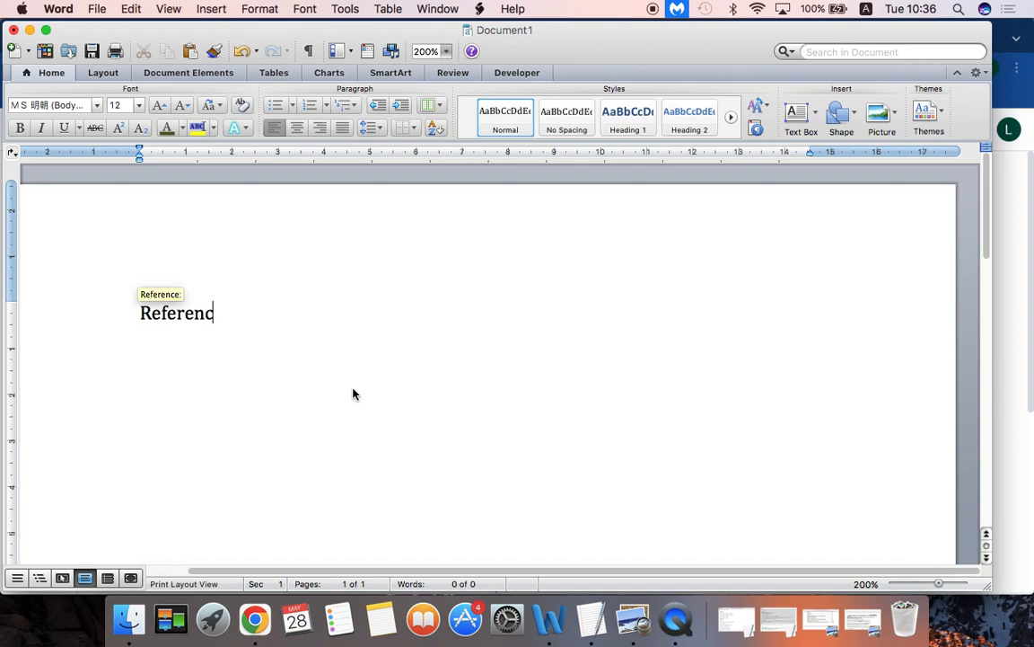
text(es)
key(Return)
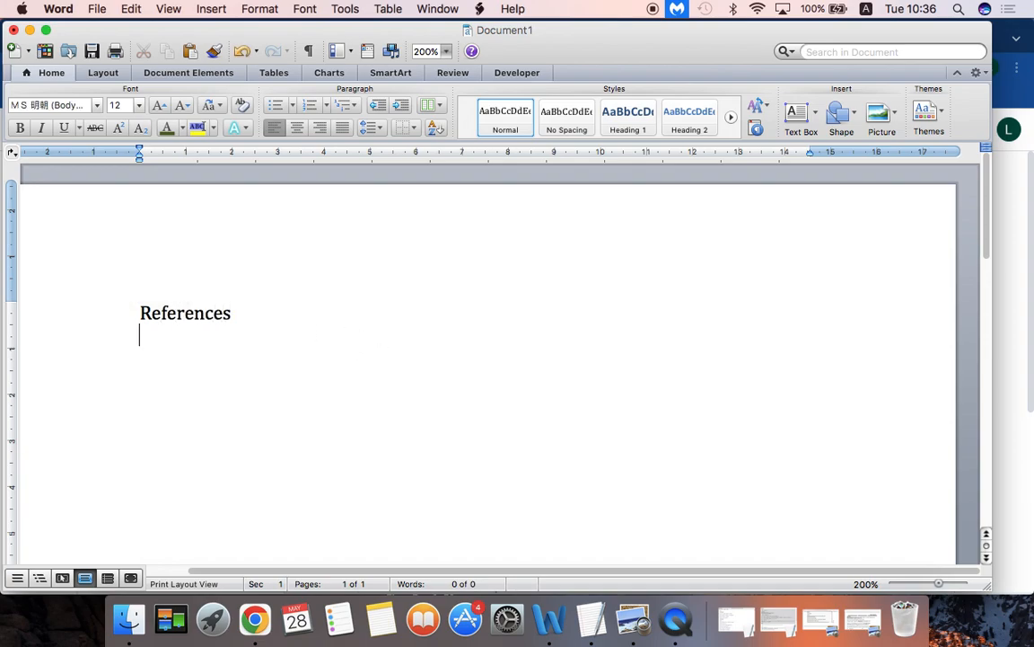
Copy the full citation of the Cinco Products article from QuillBot and paste it under the References heading in Word.
click(1012, 211)
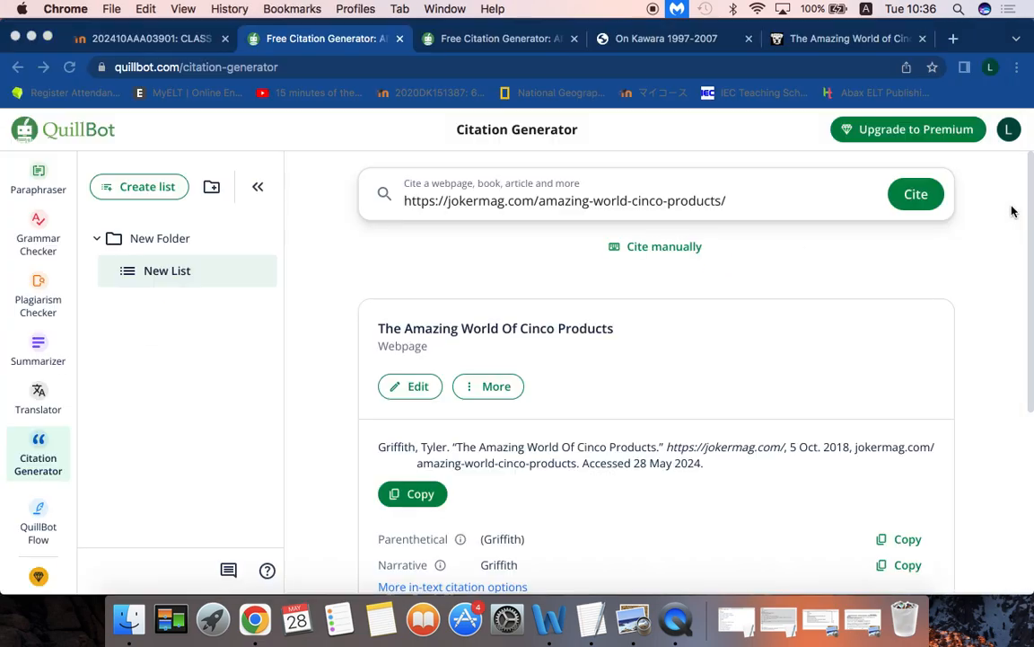
click(419, 496)
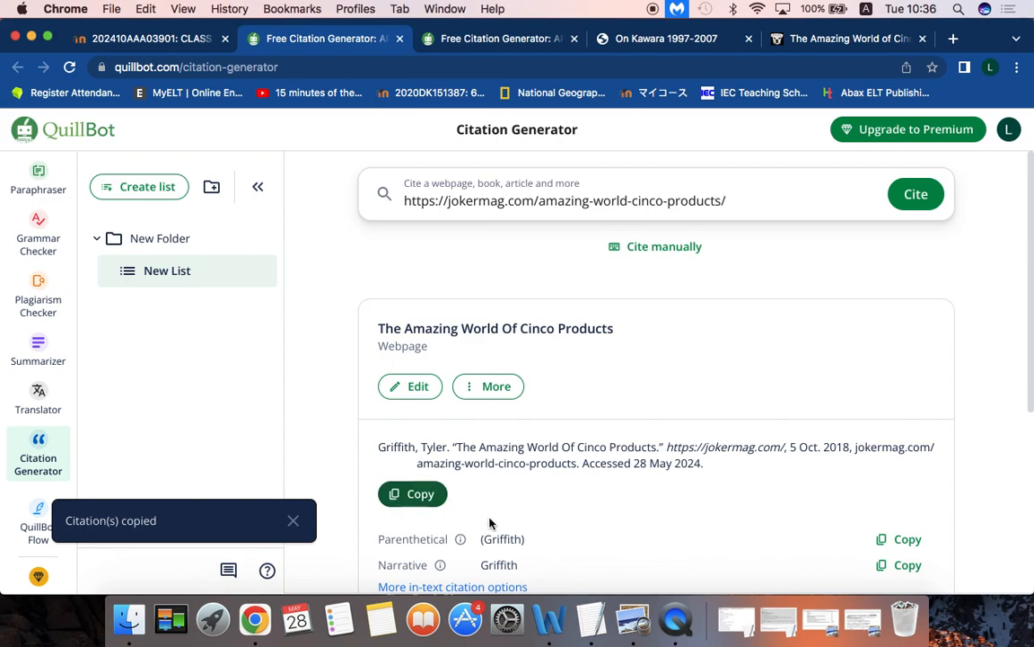
click(548, 618)
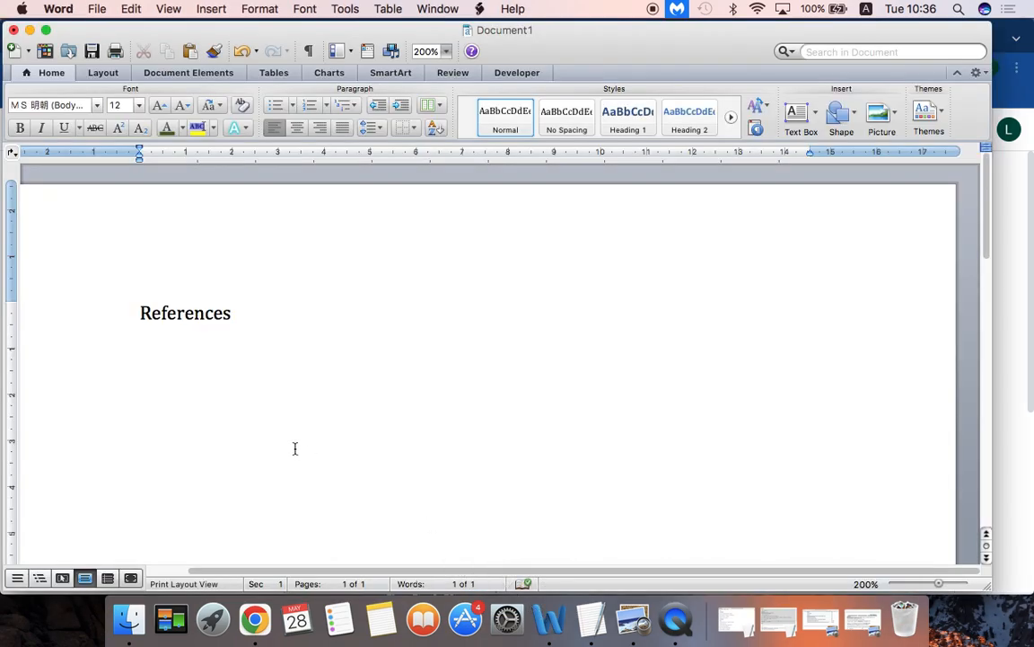
key(super+v)
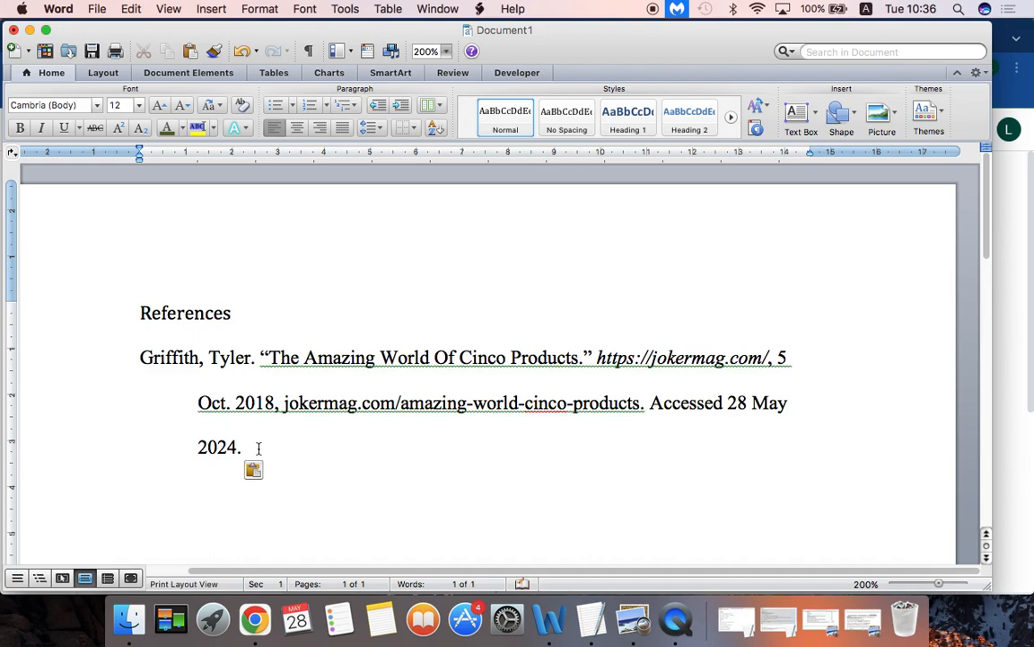
Set the pasted citation's line spacing to 1.0, and switch back to QuillBot in Chrome.
drag(258, 446, 164, 383)
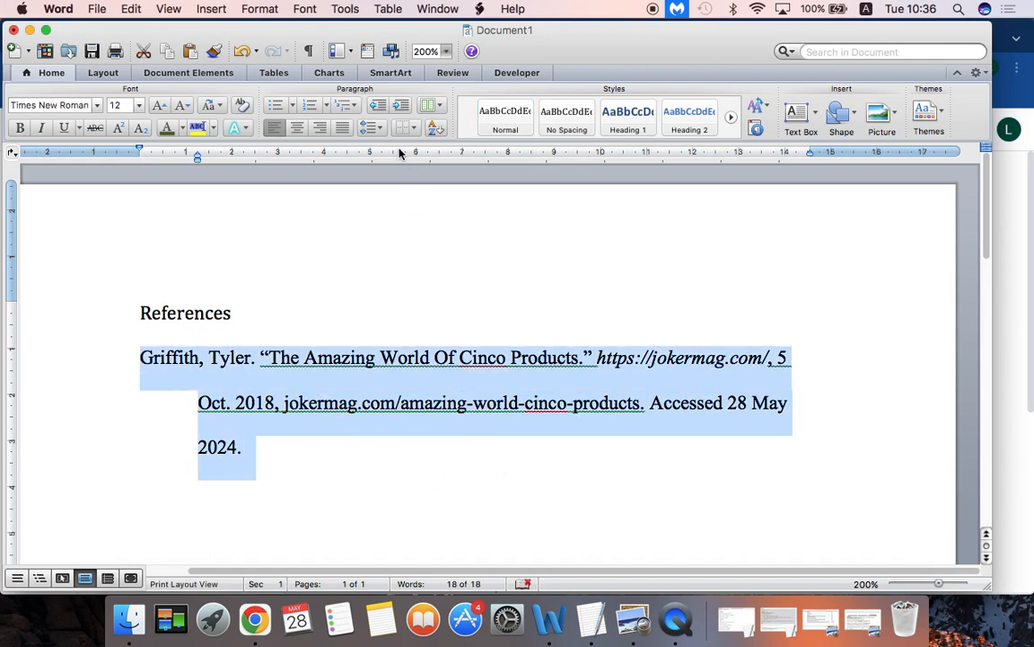
click(373, 129)
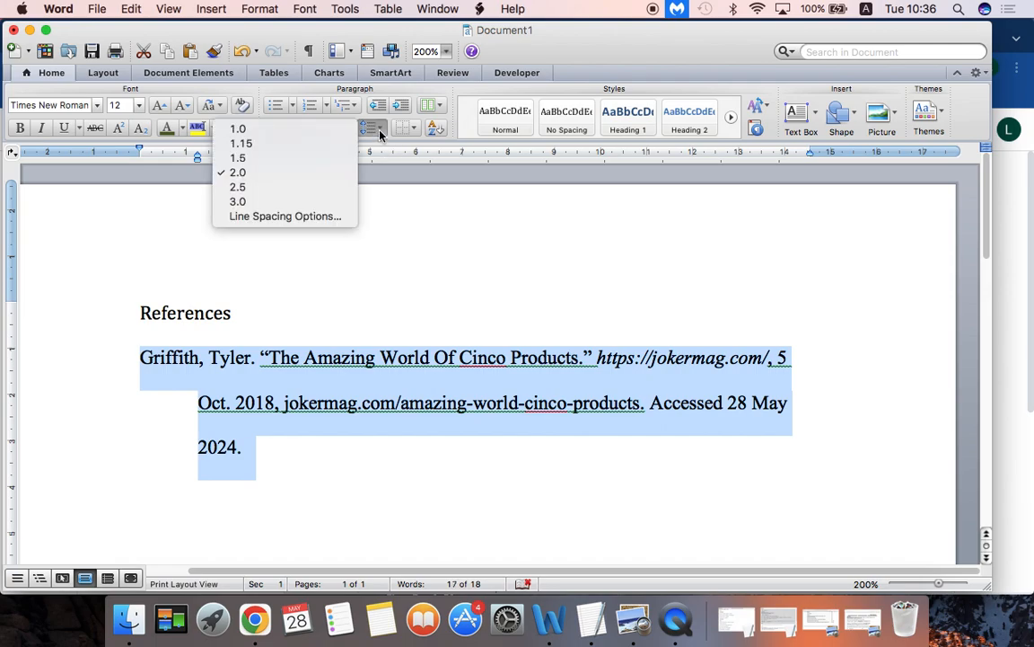
click(326, 130)
click(427, 469)
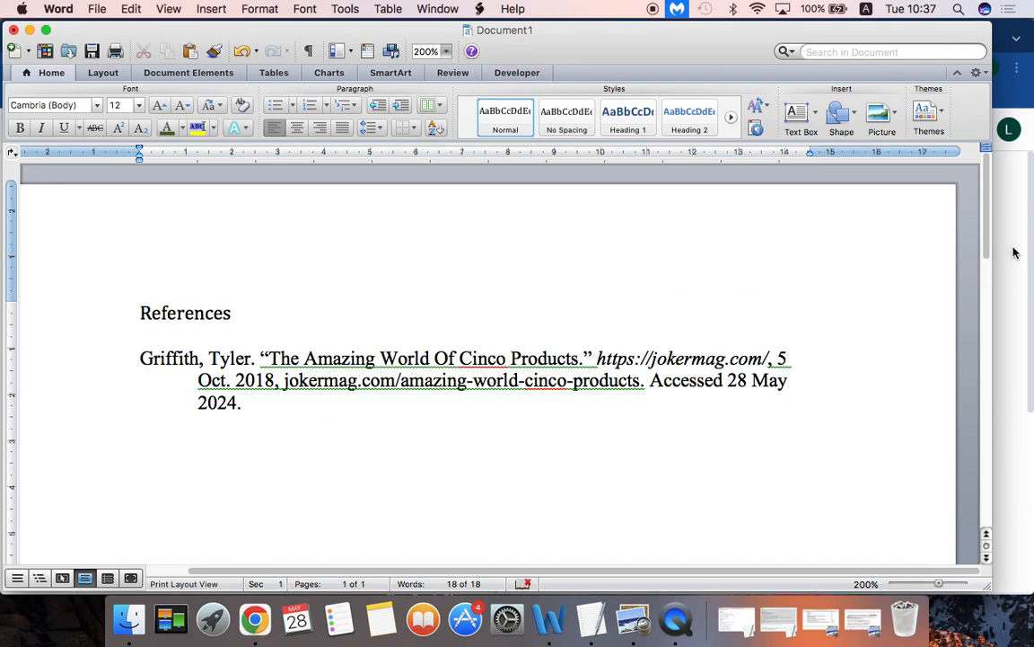
key(super+Tab)
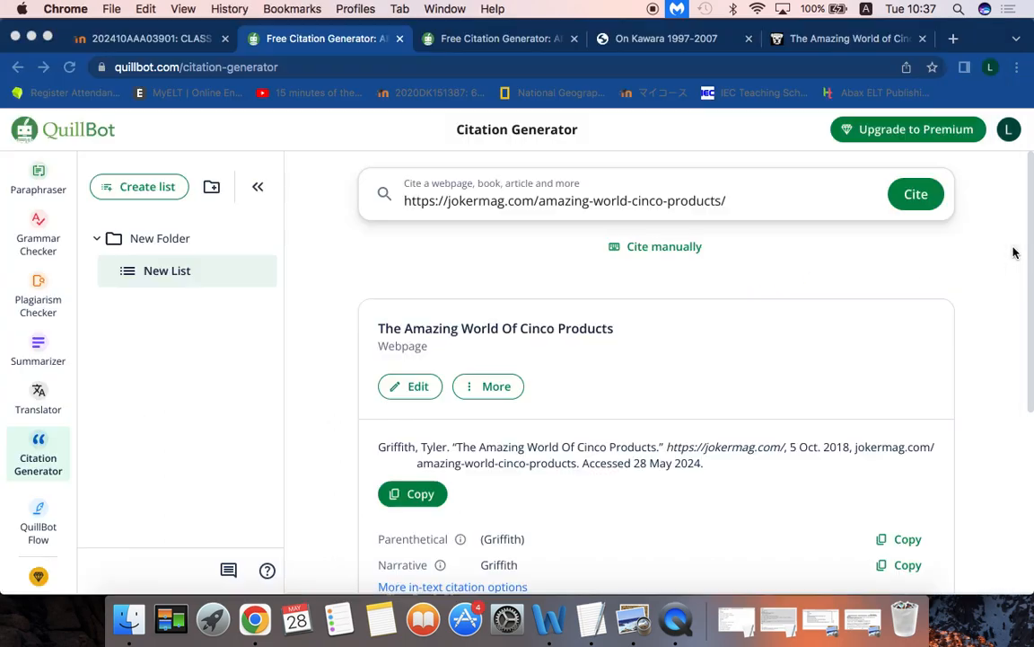